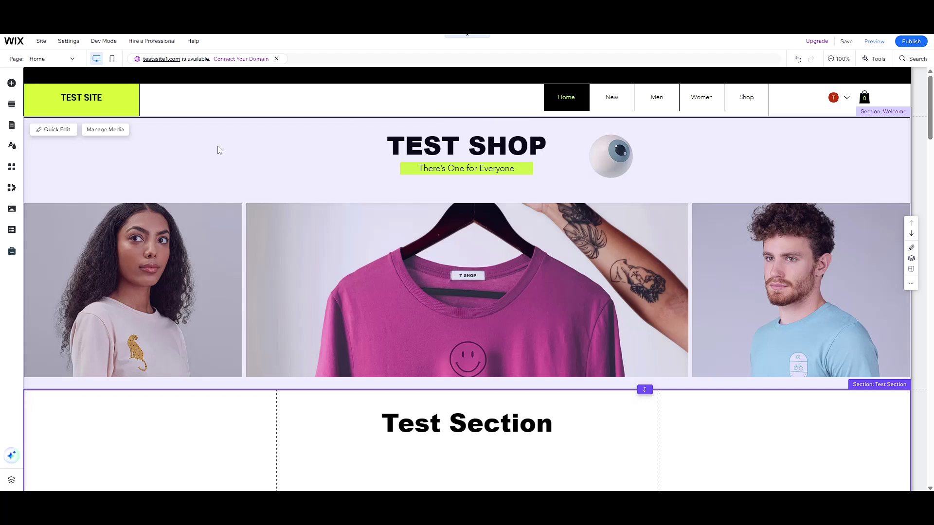
scroll(371, 212, "down", 2)
scroll(370, 211, "down", 3)
scroll(370, 215, "up", 2)
scroll(383, 234, "up", 3)
scroll(400, 247, "down", 2)
scroll(391, 245, "down", 2)
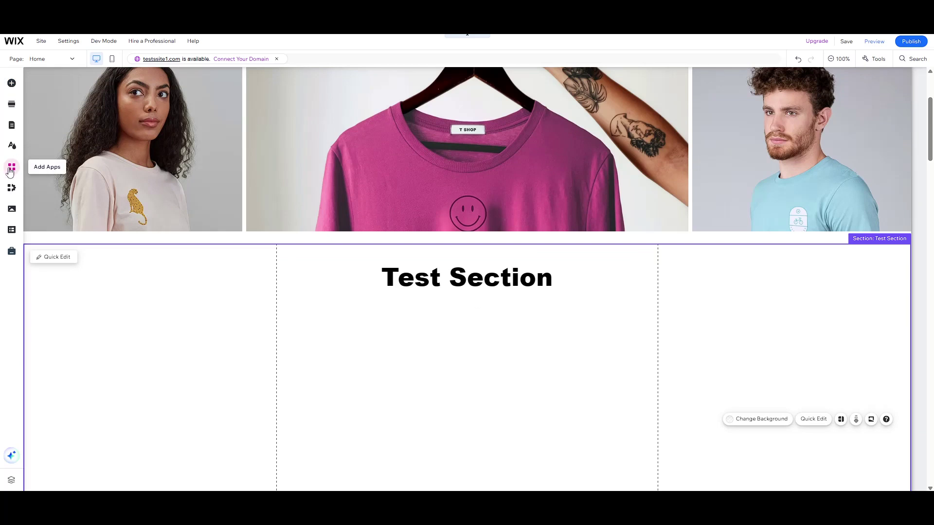
- Open the App Market and search it for 'calendar' apps
left_click(11, 168)
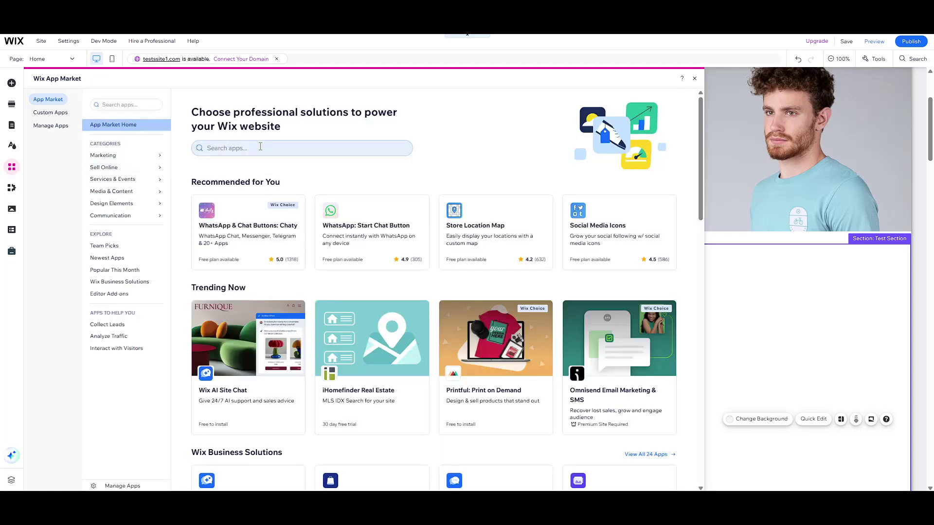
left_click(260, 149)
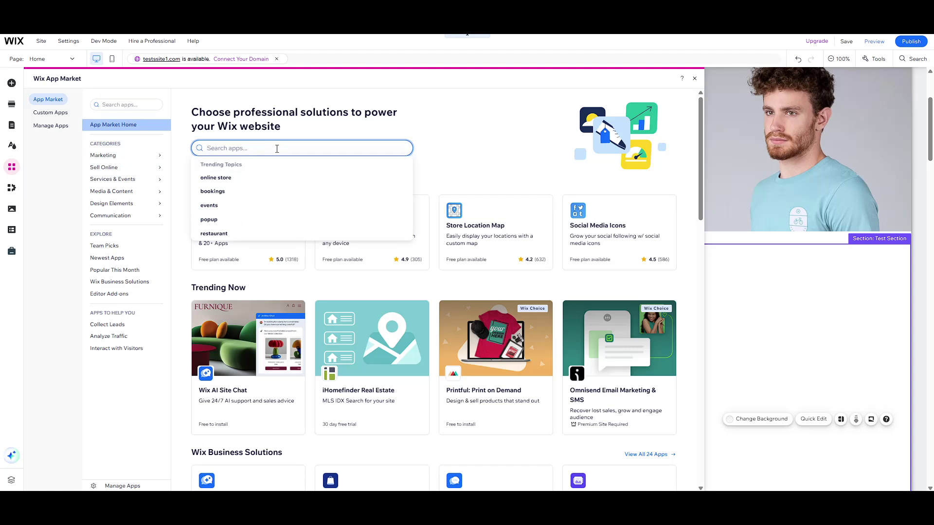
left_click(438, 144)
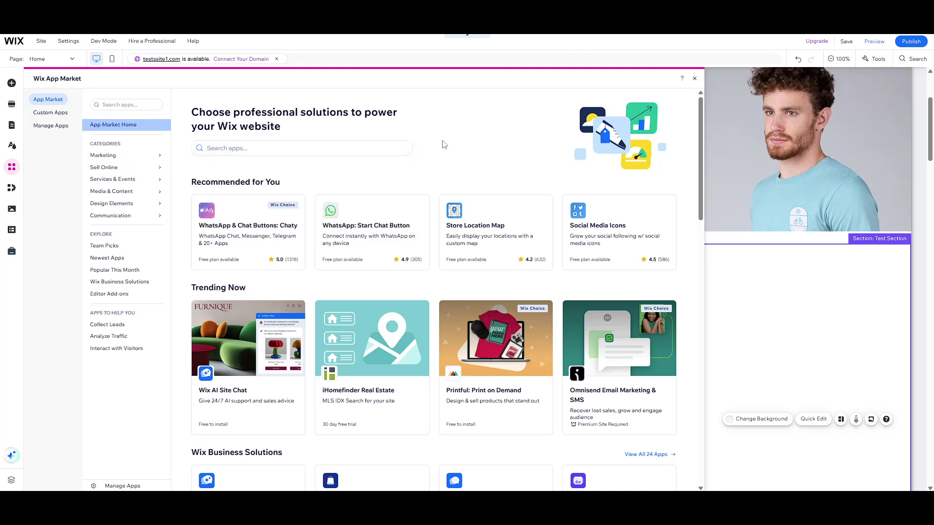
left_click(364, 149)
type("ca")
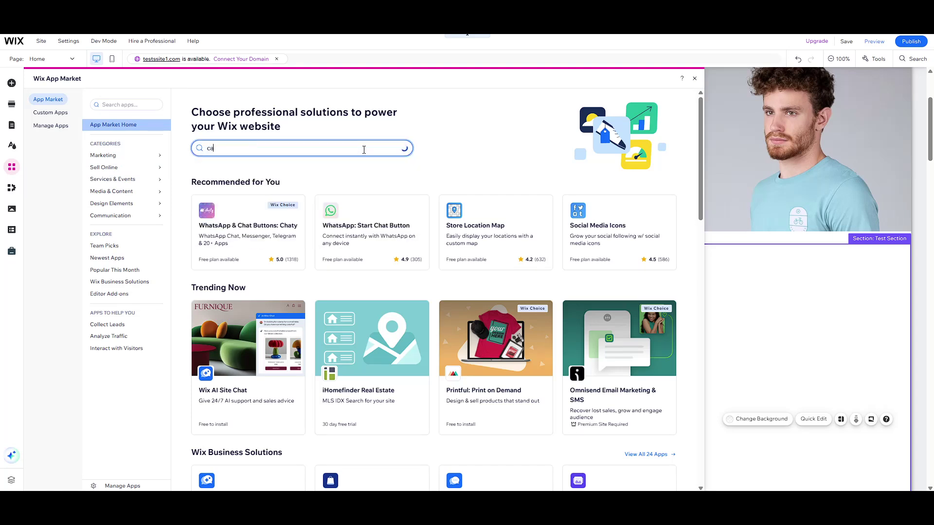
type("lendar")
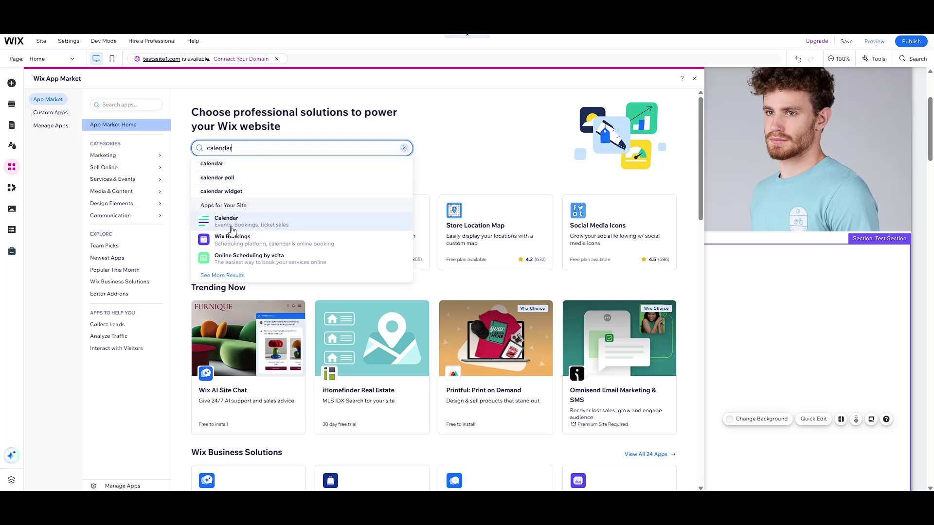
key("ctrl+a")
- Open the Calendar by BoomTech listing and add it to the home page
left_click(237, 223)
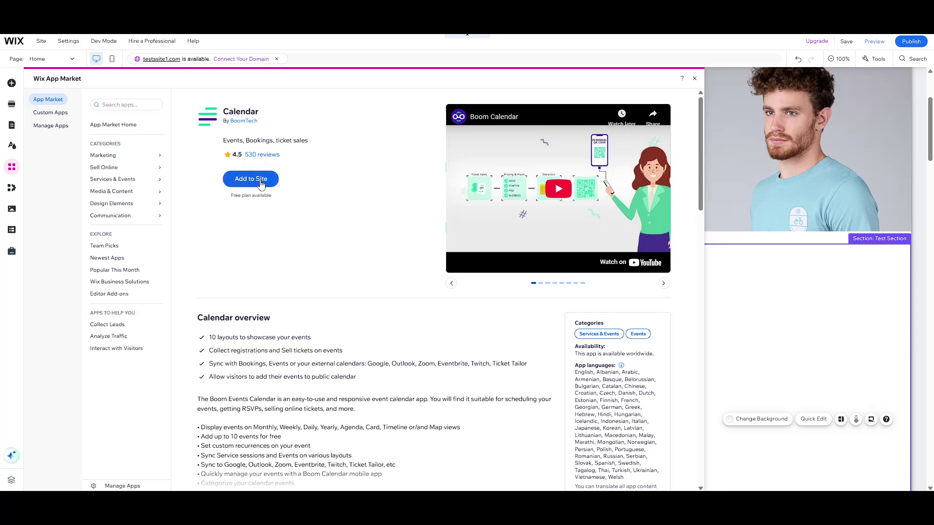
left_click(250, 180)
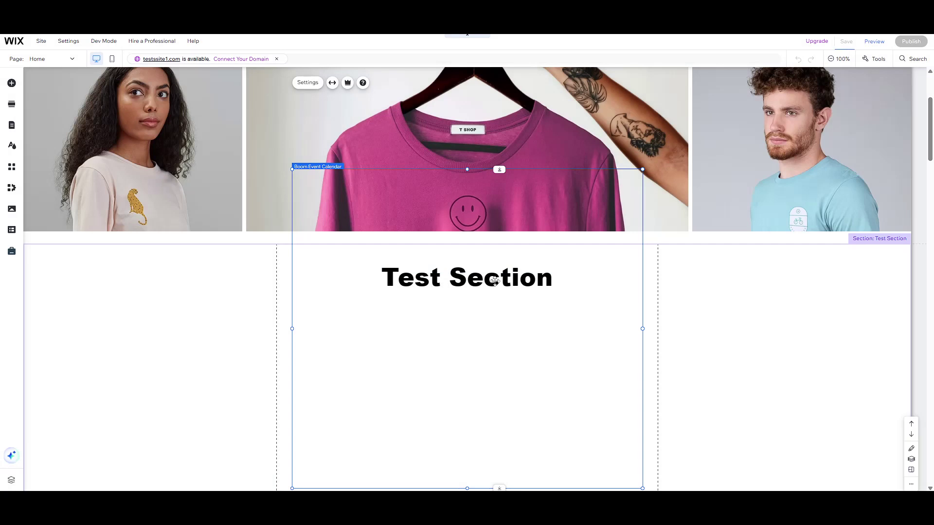
scroll(494, 278, "down", 3)
scroll(494, 279, "down", 2)
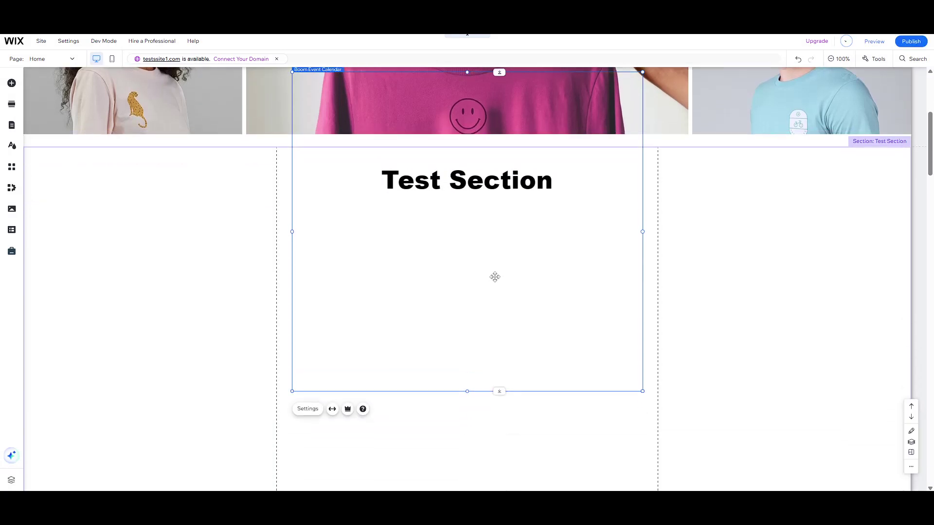
scroll(495, 277, "down", 2)
- Drag the Boom Event Calendar widget down so it sits centered under the Test Section heading
left_click_drag(493, 219, 497, 345)
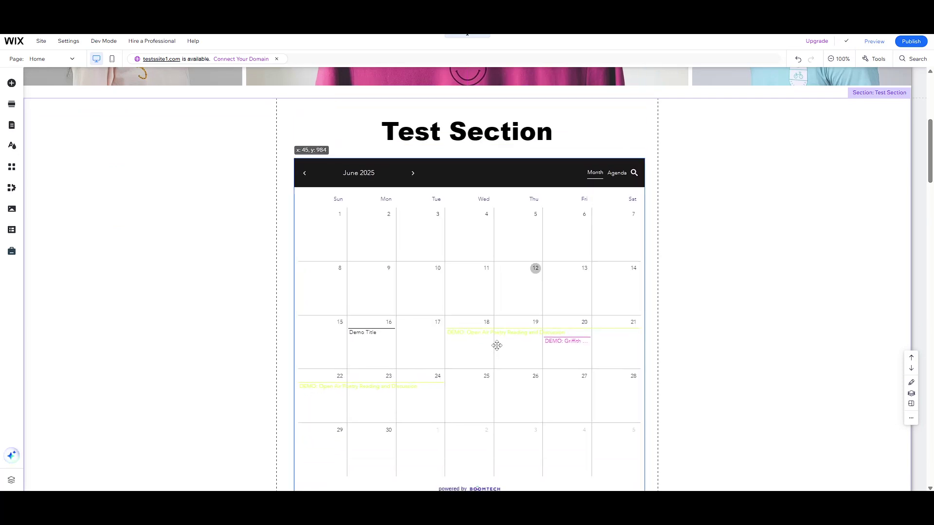
left_click_drag(497, 346, 494, 342)
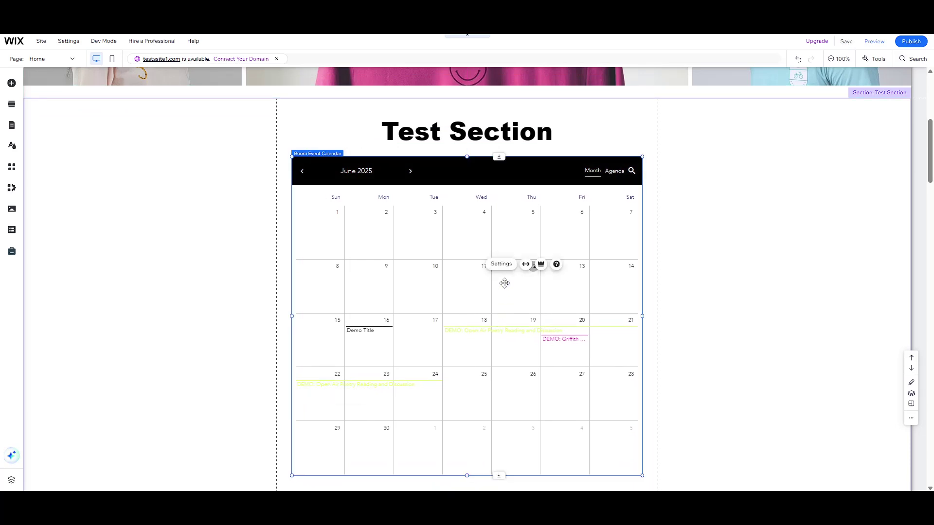
scroll(505, 284, "down", 1)
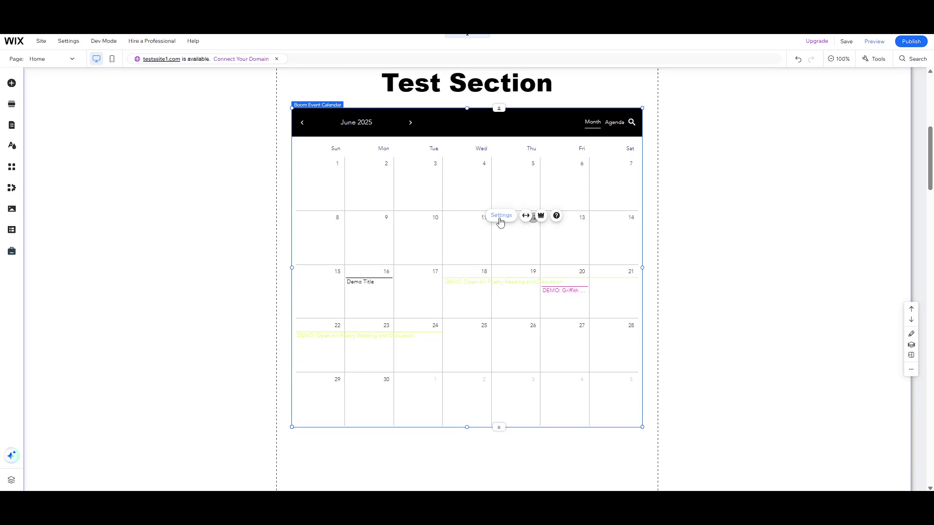
- Open the calendar's settings and browse the Language, General and Layouts pages
left_click(501, 218)
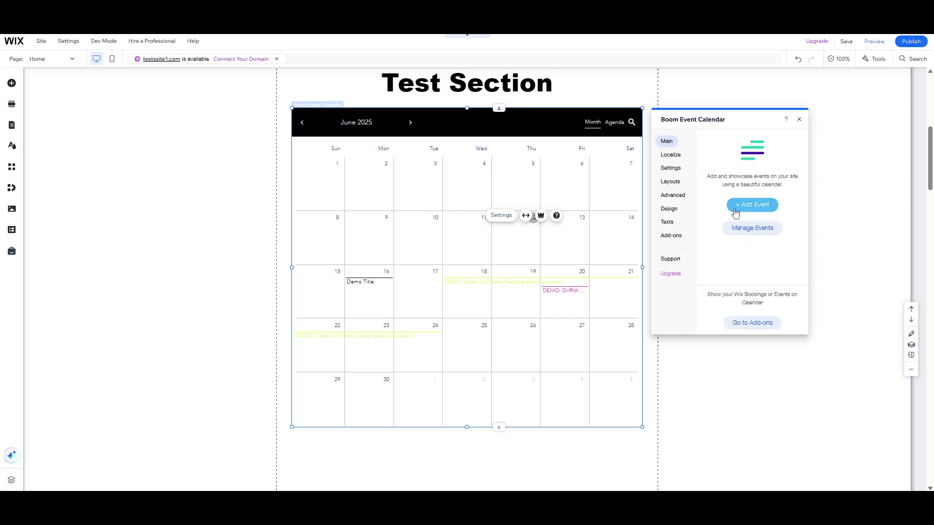
left_click(678, 158)
left_click(675, 170)
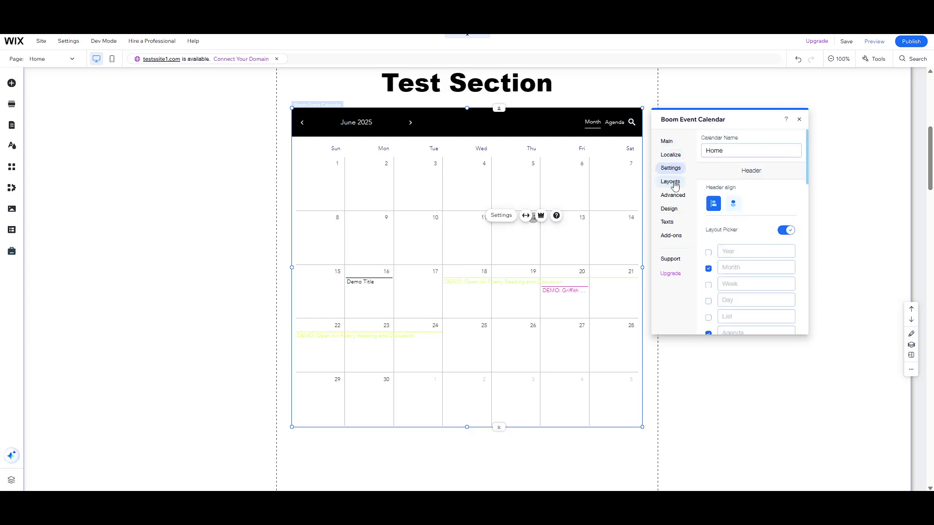
left_click(670, 184)
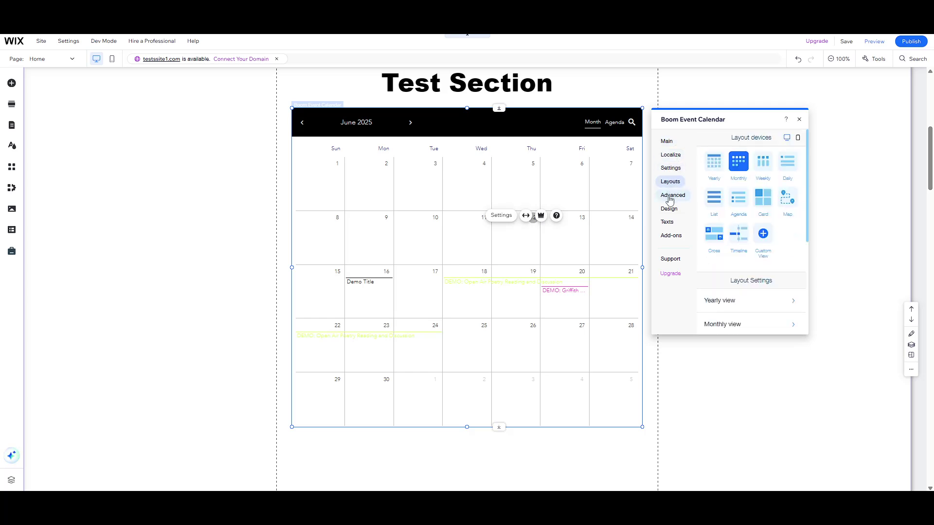
- Preview the Yearly, Weekly, Daily and List layouts, return to Monthly, and view Advanced settings
left_click(715, 163)
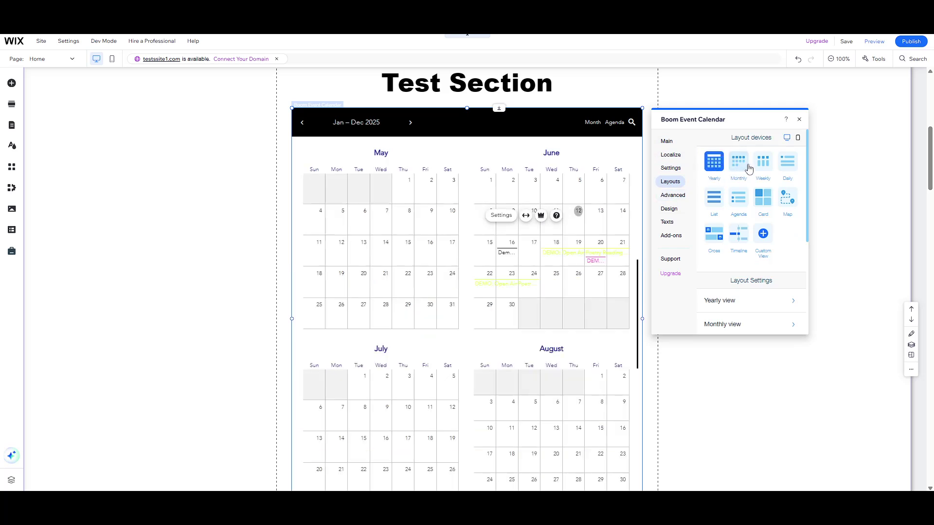
left_click(739, 162)
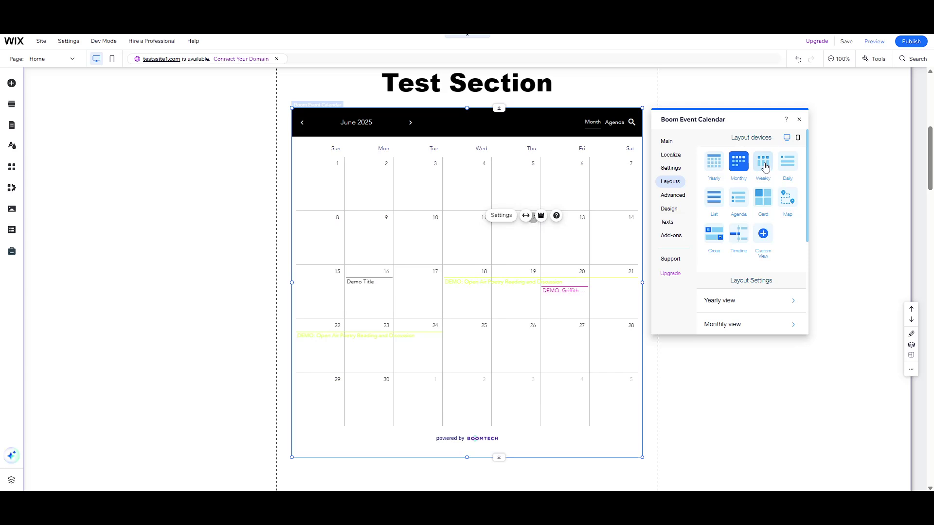
left_click(763, 162)
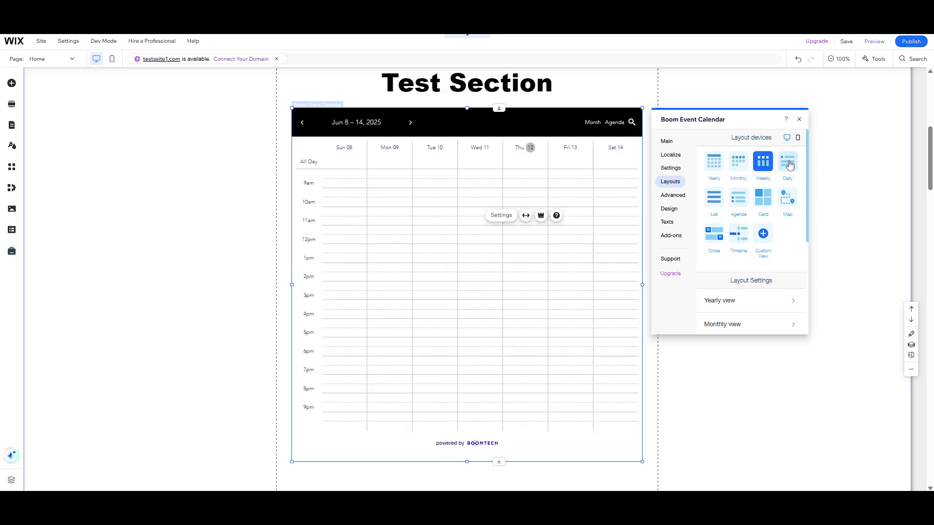
left_click(788, 162)
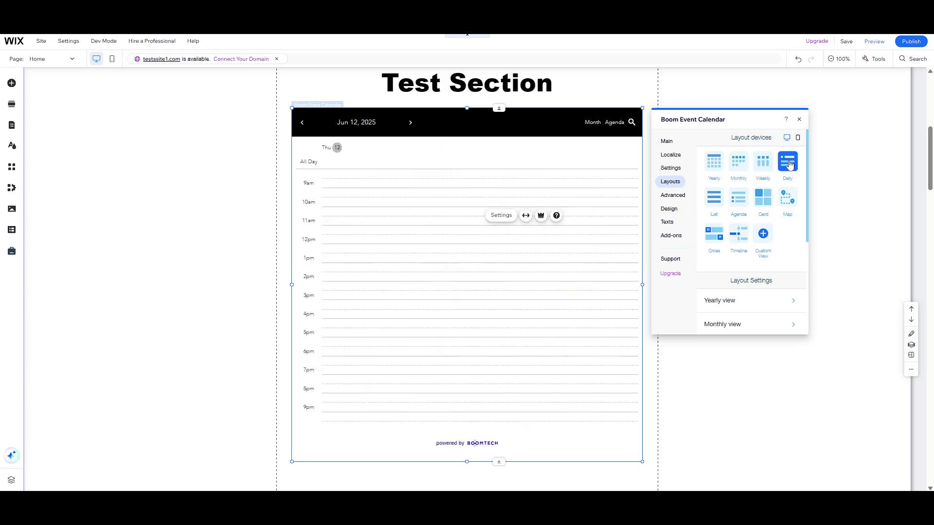
left_click(715, 198)
left_click(739, 162)
left_click(673, 194)
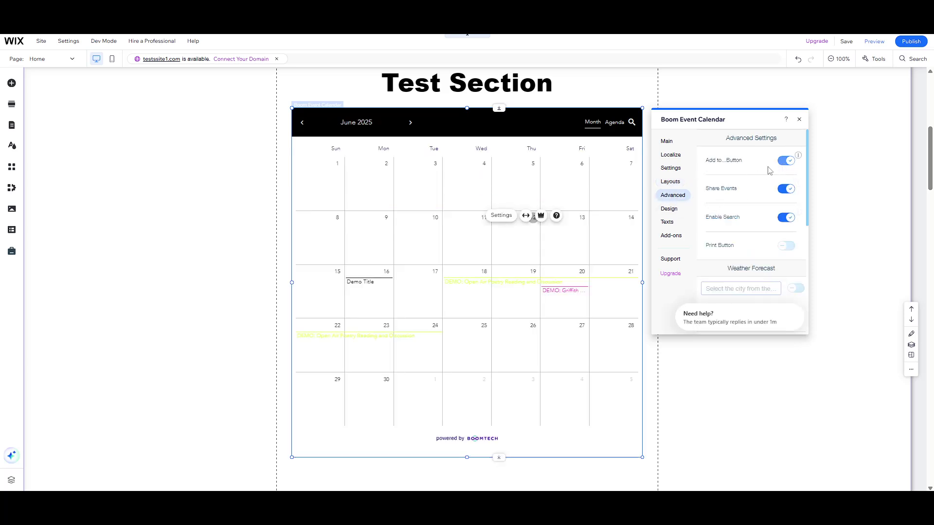
- Look through the Design, Texts and Add-ons pages, ending on the Wix Bookings add-on options
left_click(669, 208)
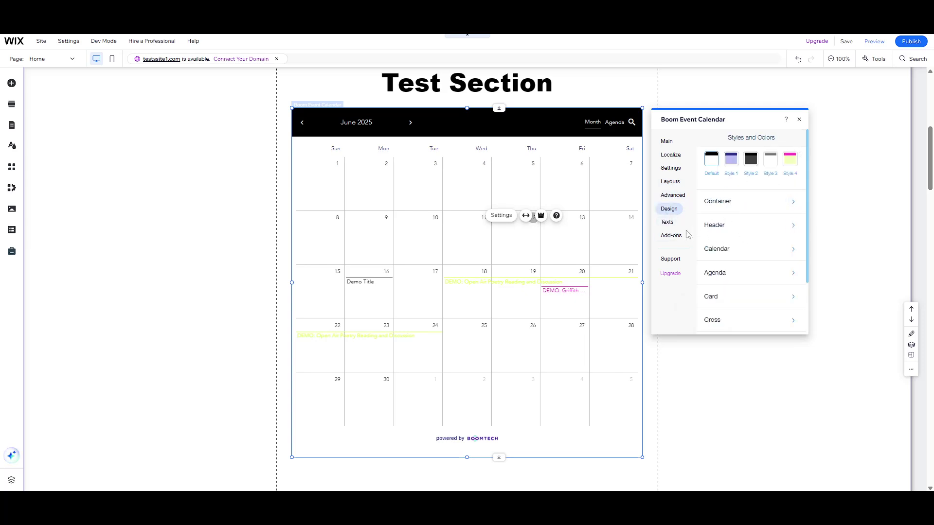
left_click(667, 222)
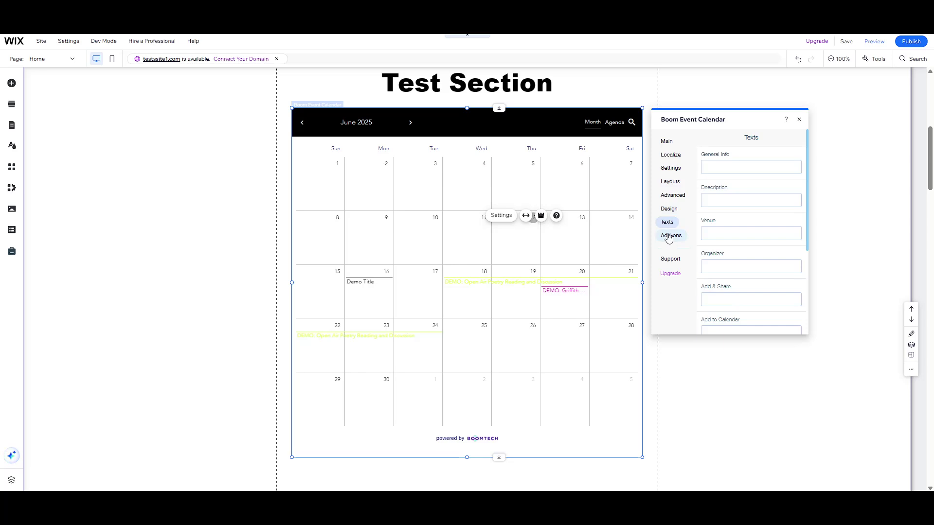
left_click(670, 236)
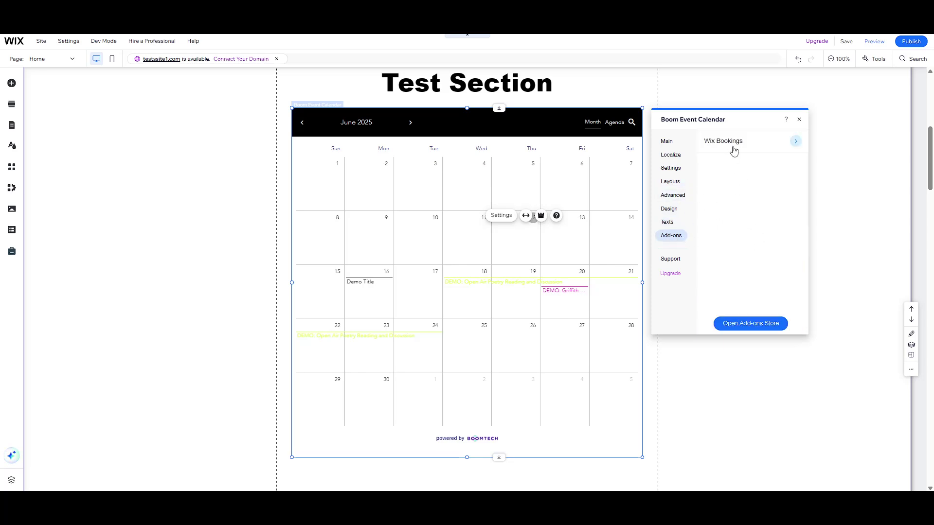
left_click(795, 141)
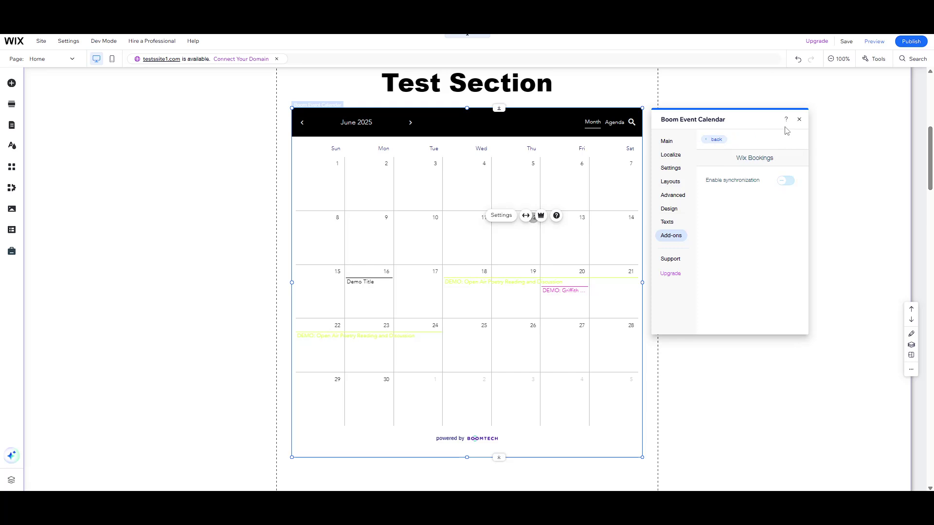
- Close the settings panel and select the June 2025 calendar under Test Section
left_click(799, 120)
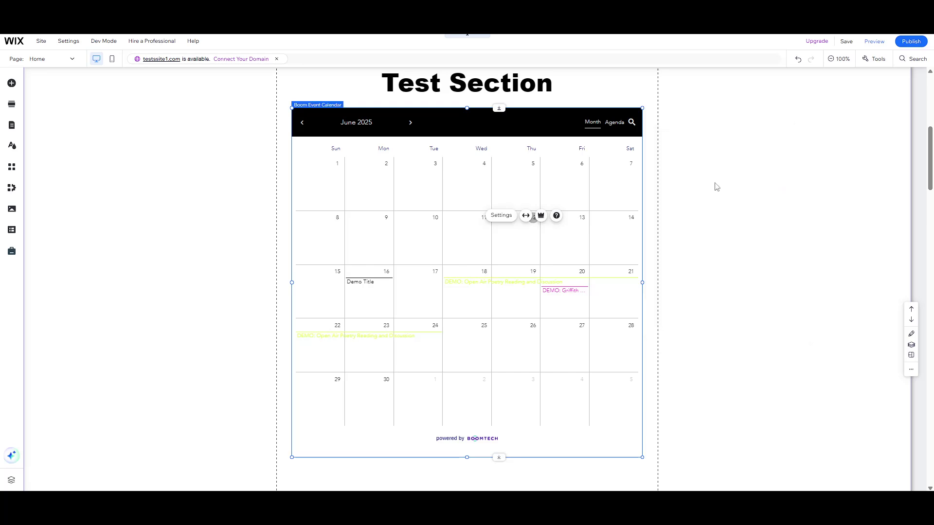
scroll(617, 265, "down", 3)
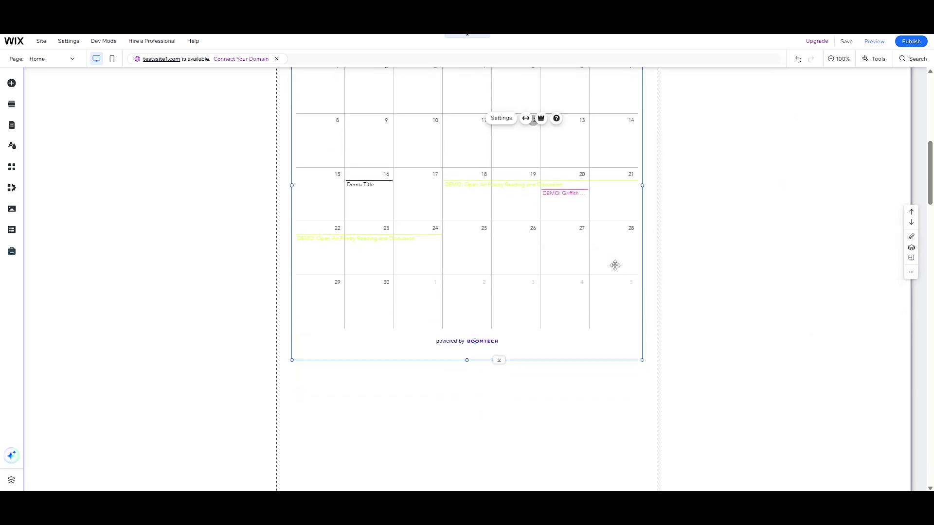
scroll(617, 265, "up", 2)
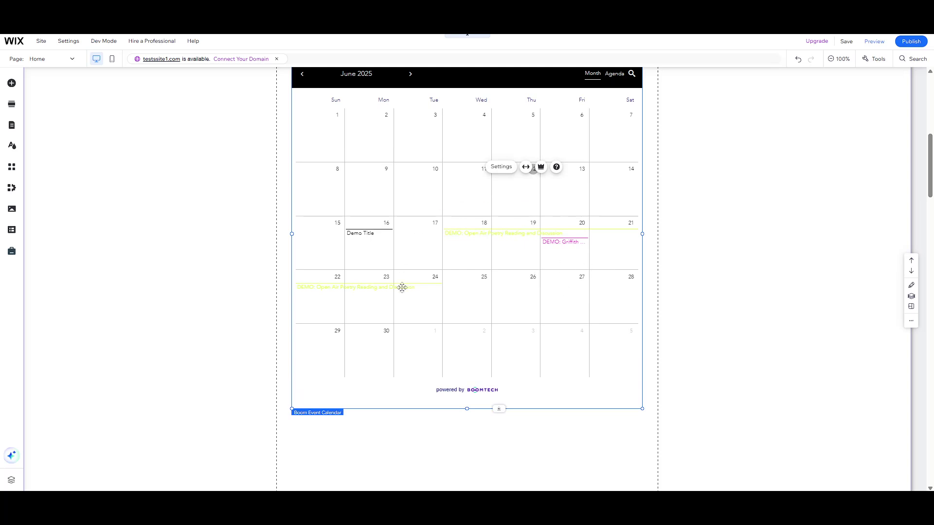
scroll(562, 312, "up", 2)
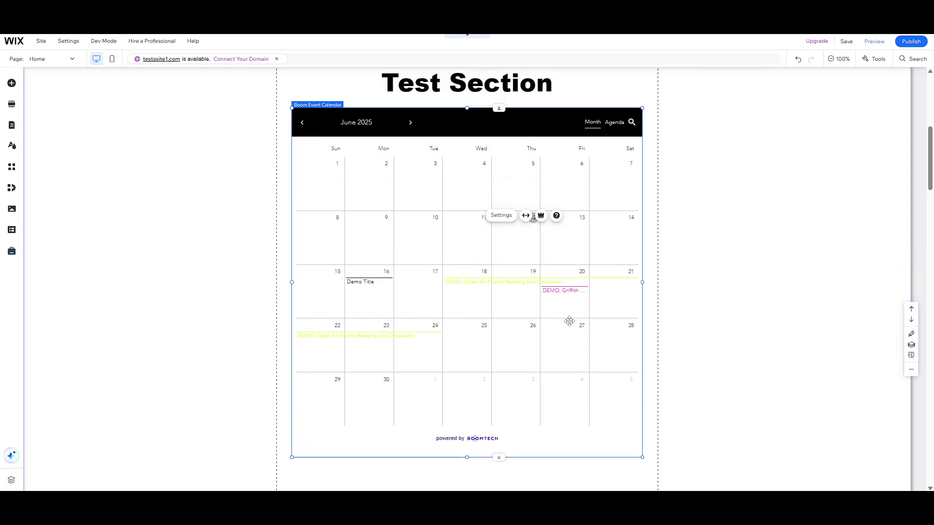
left_click(491, 346)
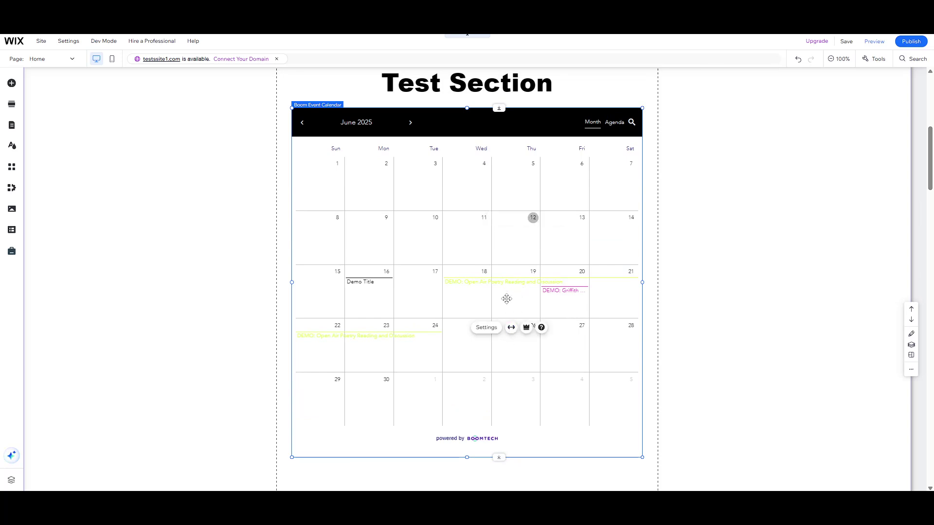